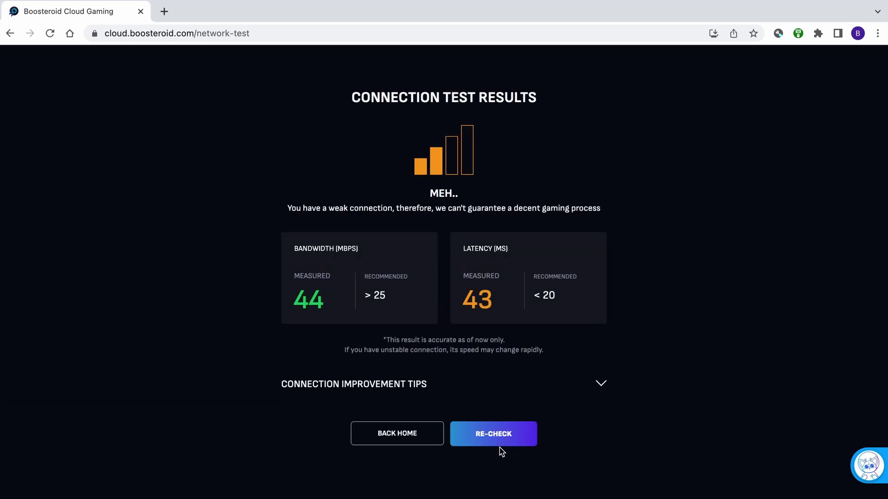
Leave the 44 Mbps / 43 ms connection test results and return to the Boosteroid dashboard.
left_click(374, 433)
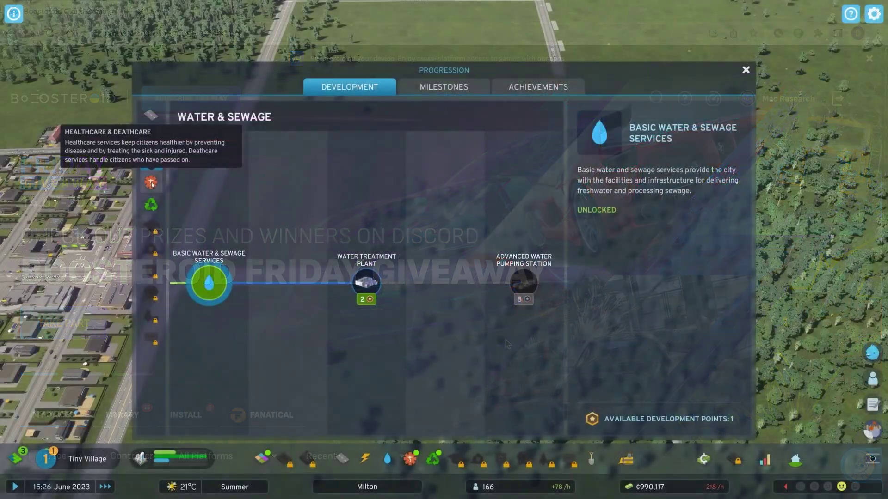
Browse the Healthcare, Garbage, Electricity and Roads trees, then select the locked Advanced Road Services node.
left_click(151, 183)
left_click(151, 205)
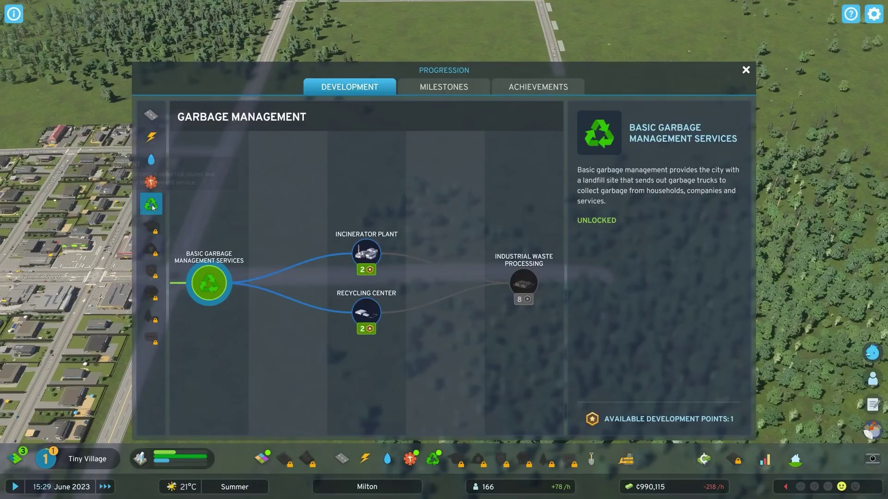
left_click(152, 138)
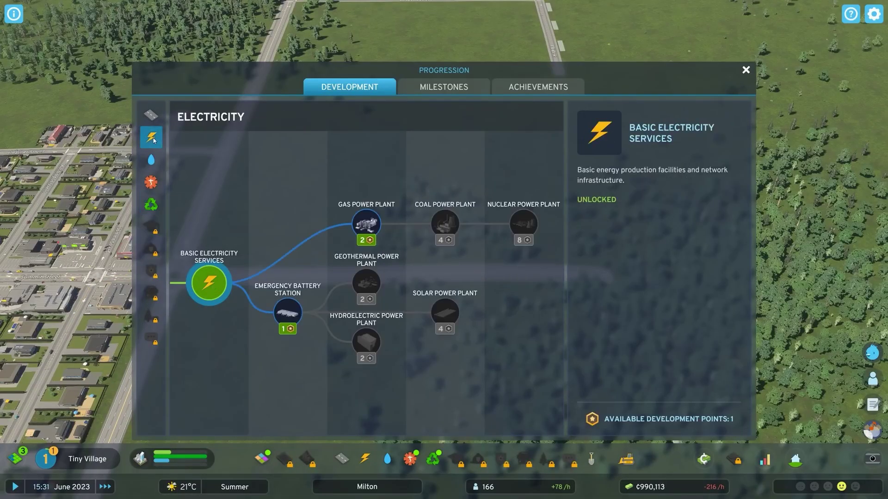
left_click(153, 116)
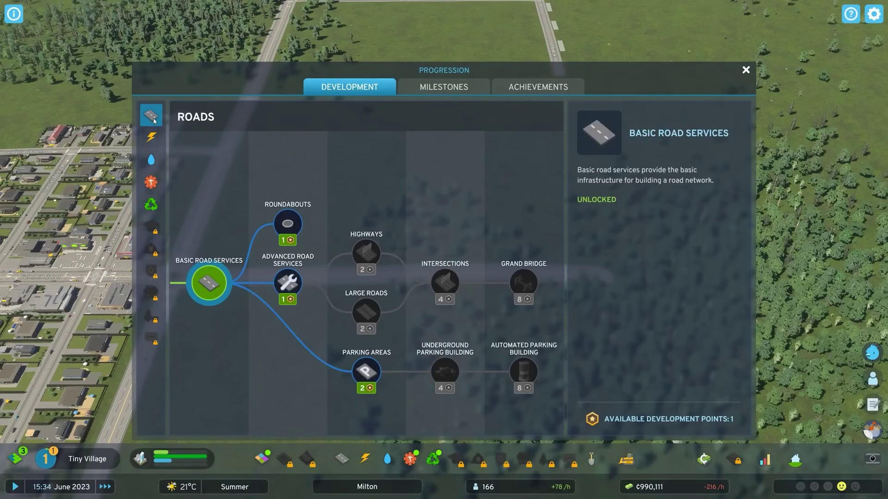
left_click(293, 288)
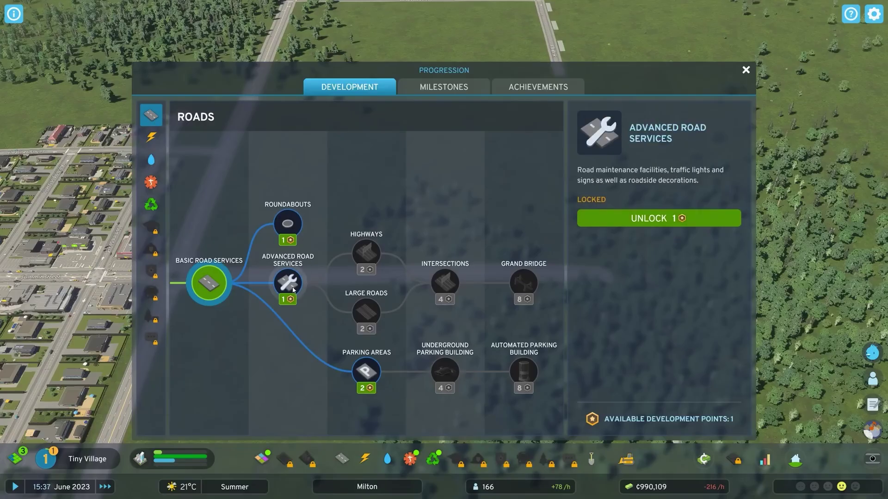
left_click(292, 288)
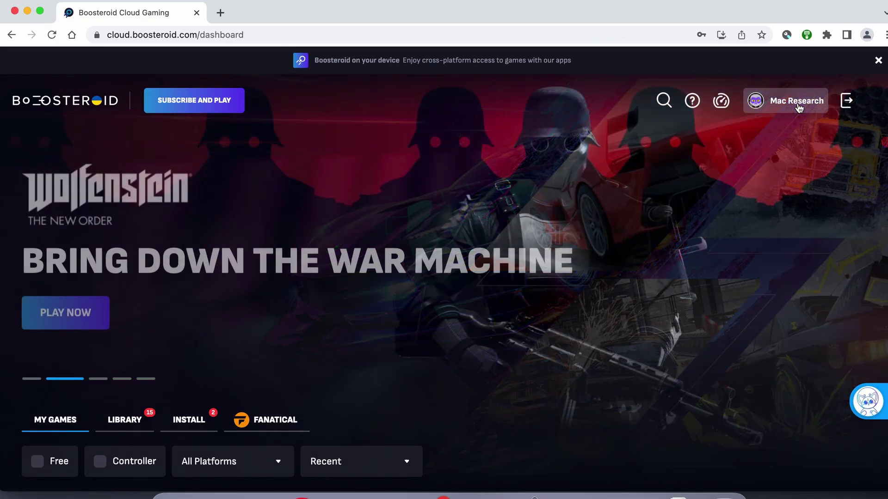
From the account page, launch Cities: Skylines II, accept the Steam notice, and open the apps download link.
left_click(799, 108)
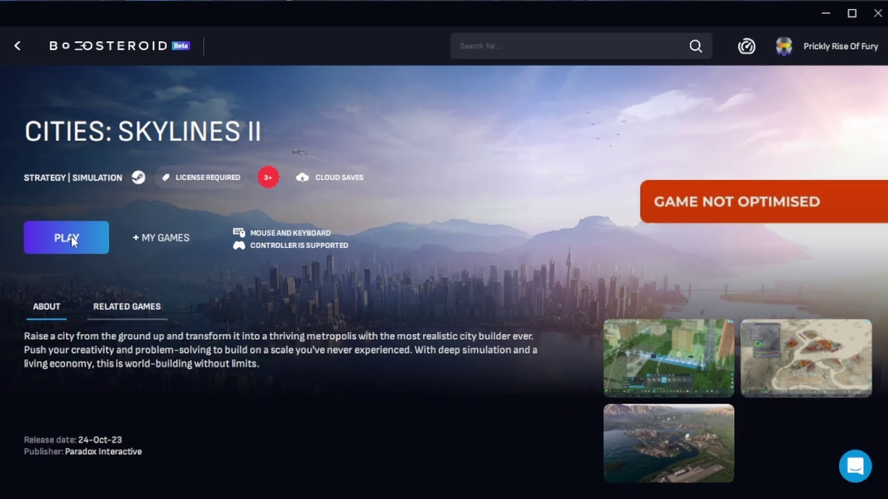
left_click(71, 237)
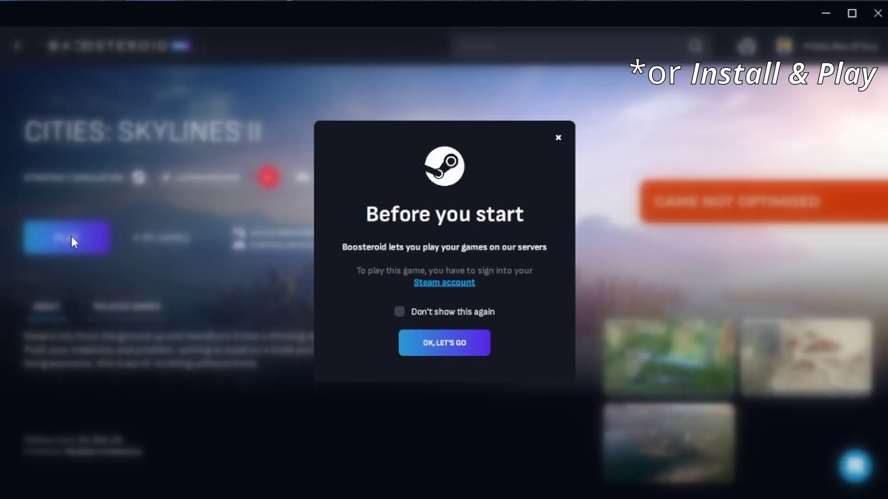
left_click(454, 342)
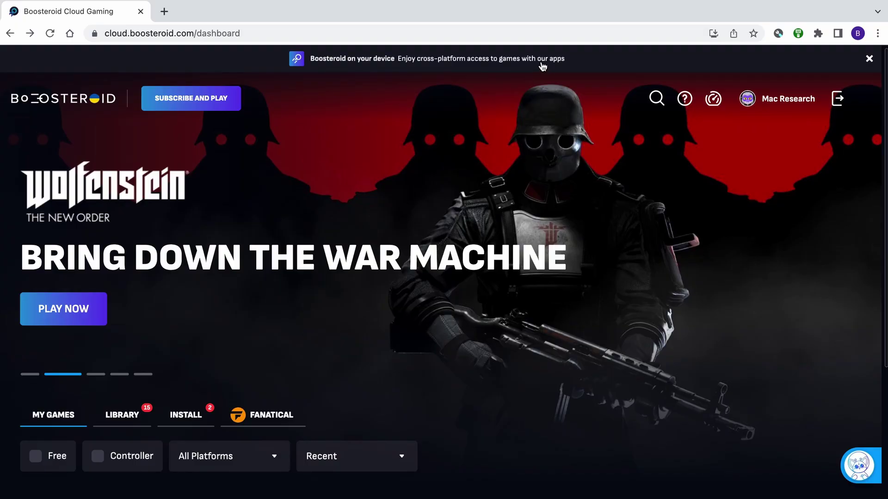
left_click(542, 63)
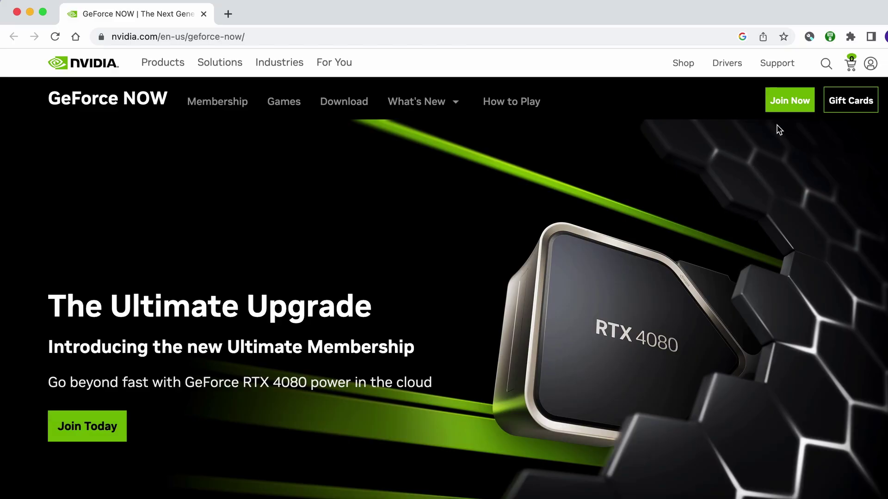
Review the GeForce NOW membership tiers, download the Mac OS app, and launch it.
left_click(788, 107)
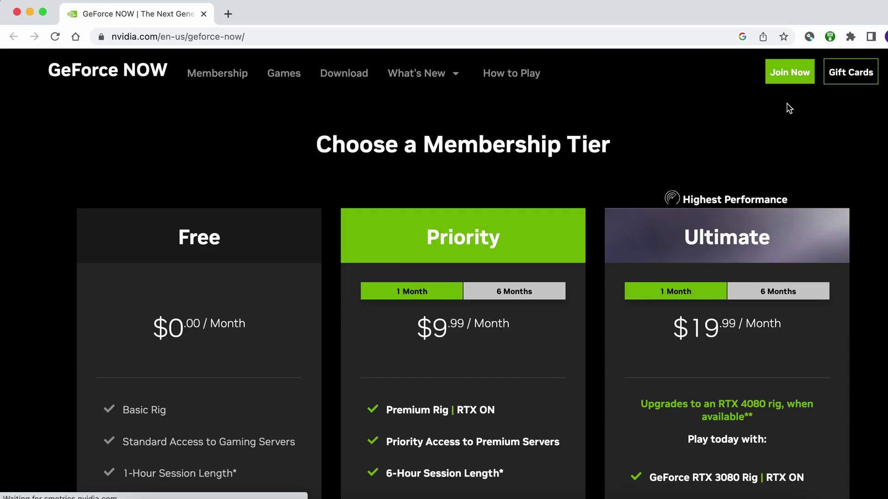
scroll(475, 182, "down", 2)
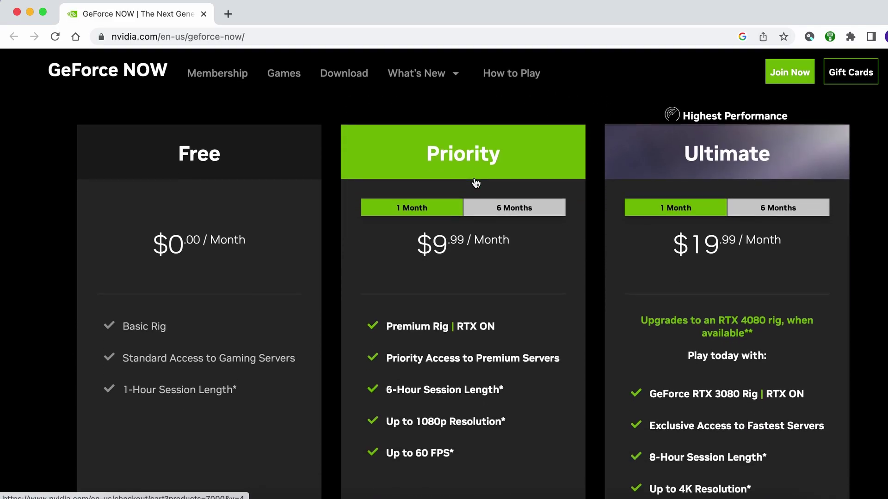
scroll(475, 182, "down", 1)
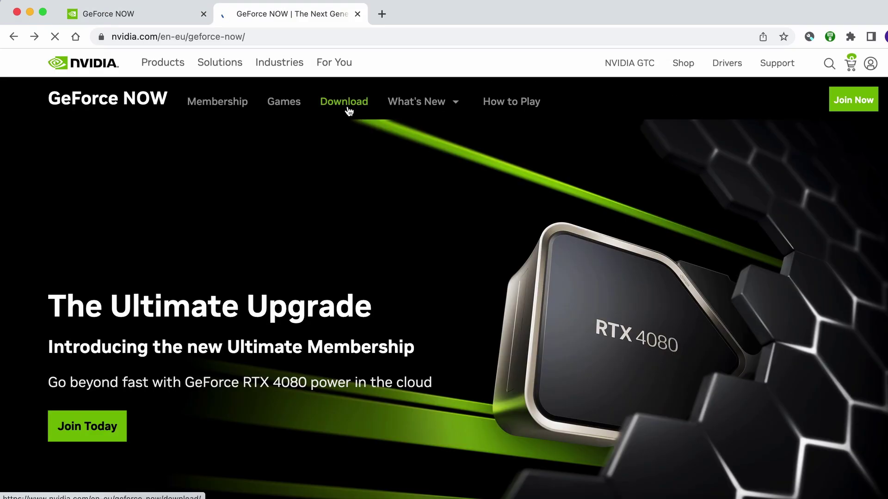
left_click(349, 109)
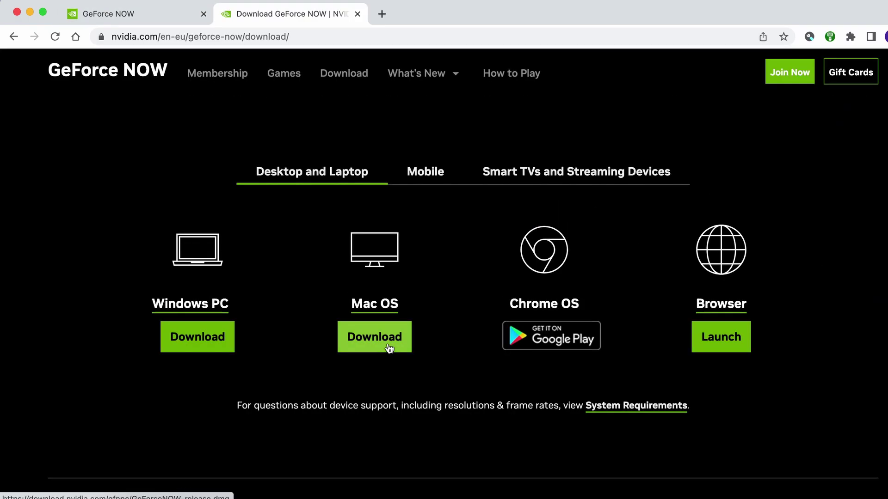
left_click(376, 337)
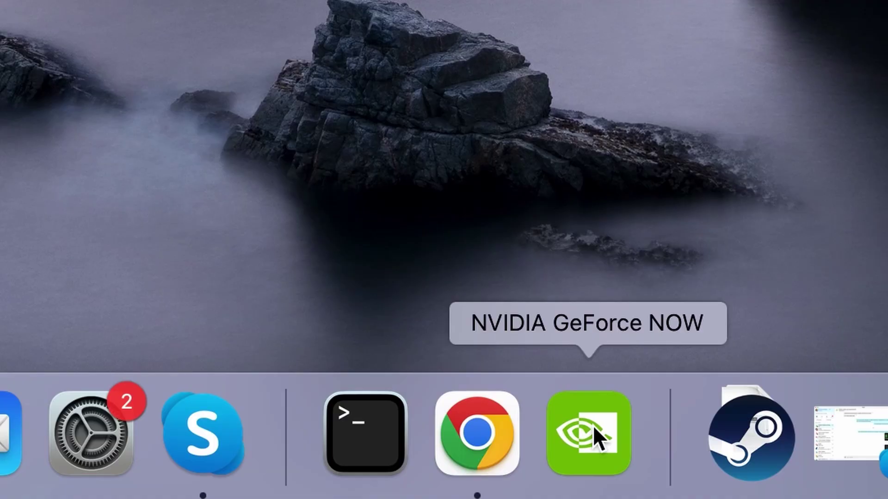
left_click(592, 426)
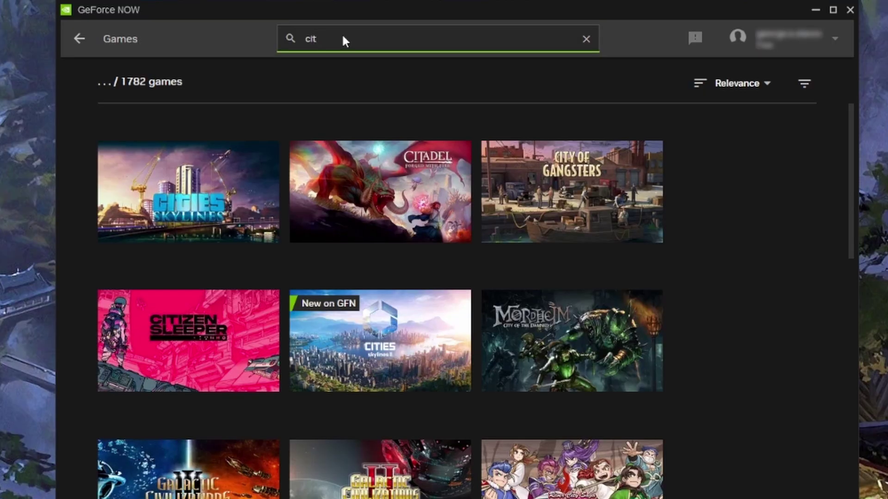
Search 'cities', open Cities: Skylines II, pick the Steam version, and play it on a cloud rig.
type("ies")
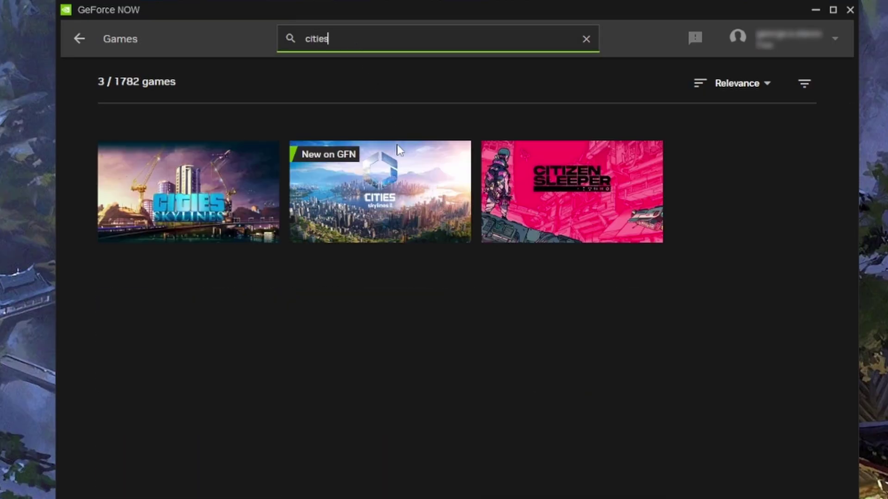
left_click(390, 190)
left_click(124, 357)
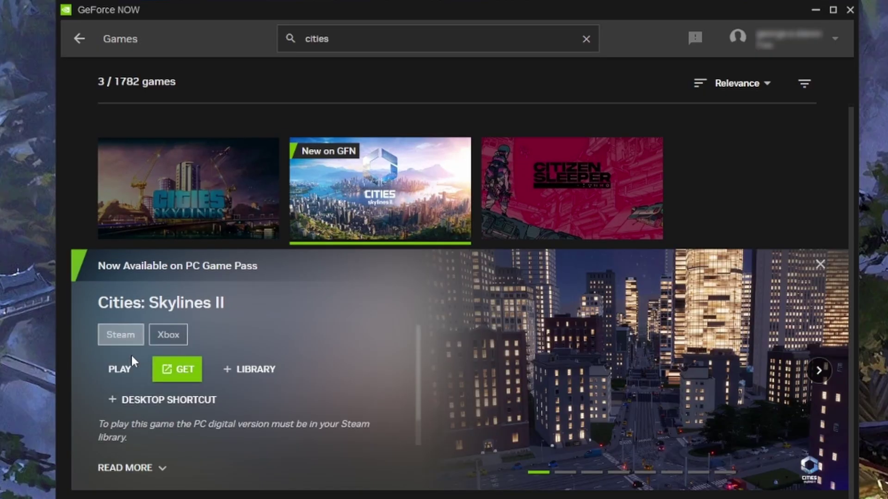
left_click(119, 371)
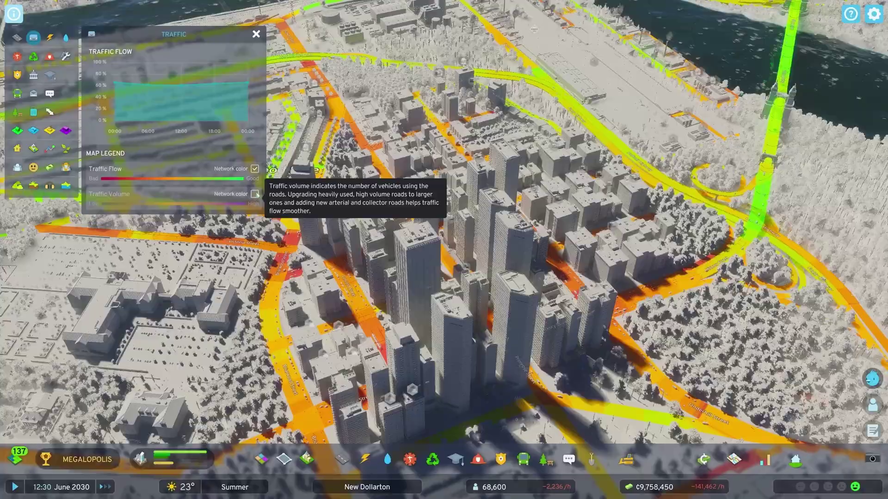
Colour the road network by Traffic Volume.
left_click(255, 194)
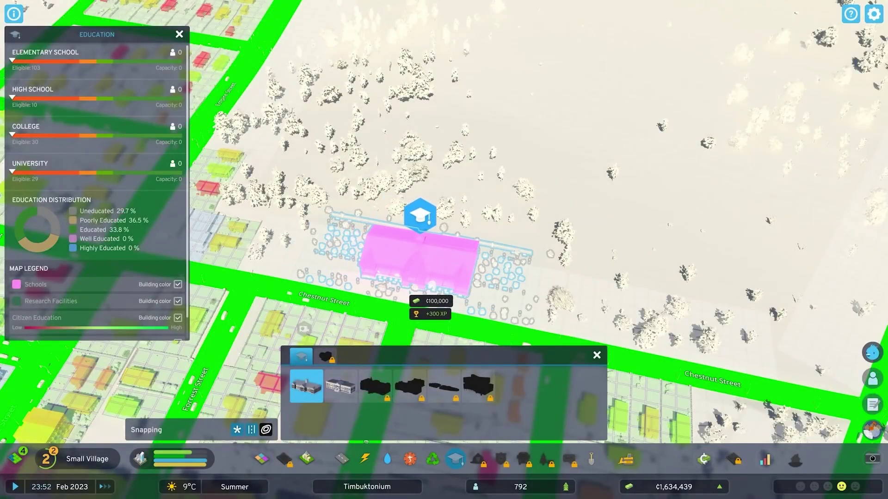
Place the elementary school on open ground by Chestnut Street and add a playground upgrade.
left_click(427, 243)
right_click(553, 151)
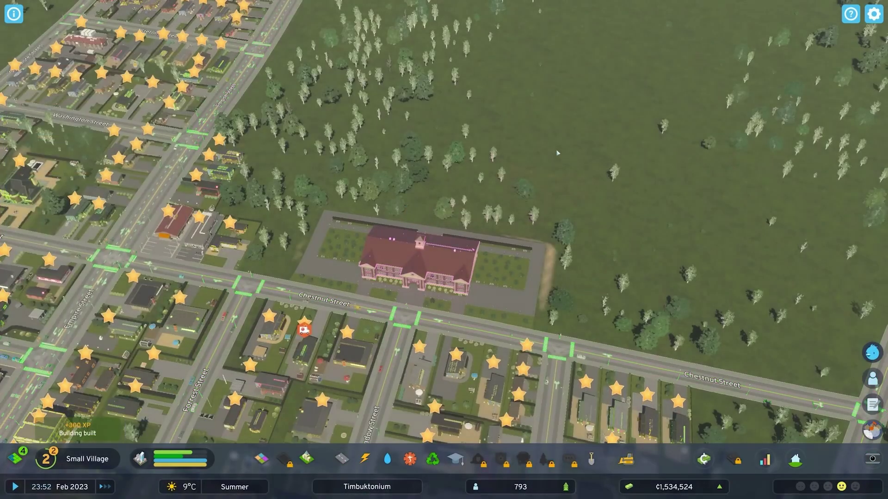
left_click(437, 258)
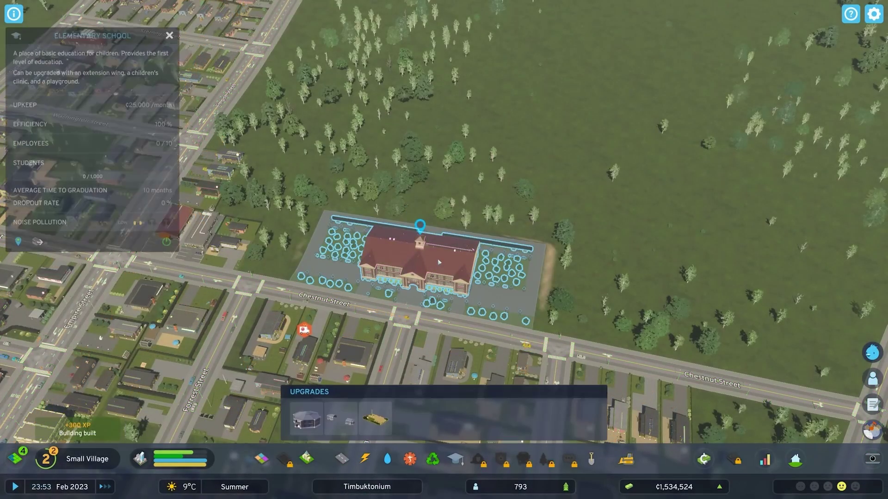
mouse_move(309, 419)
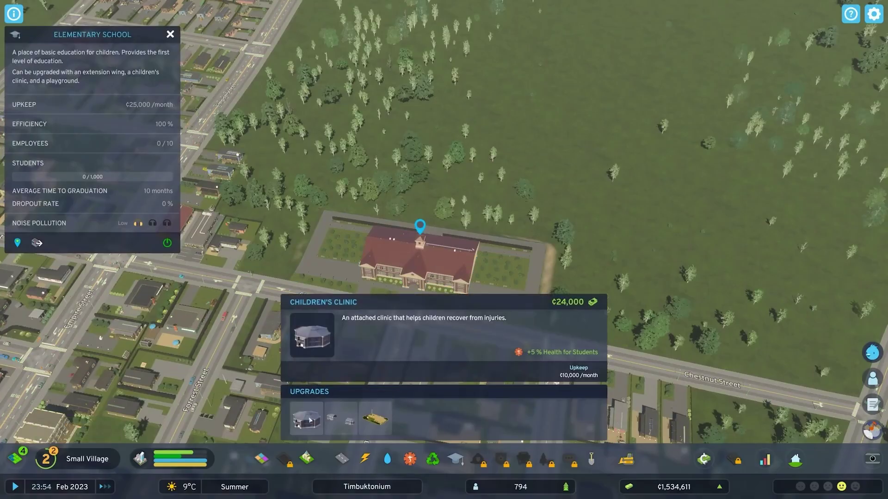
mouse_move(338, 422)
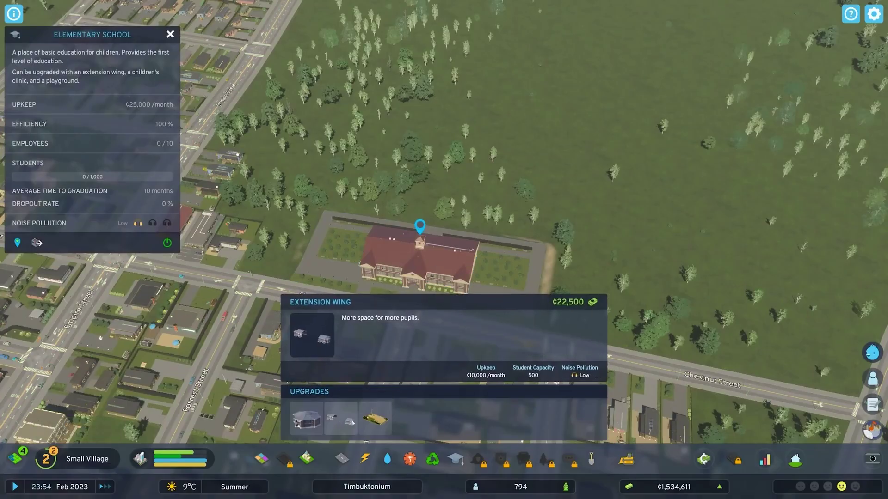
mouse_move(373, 421)
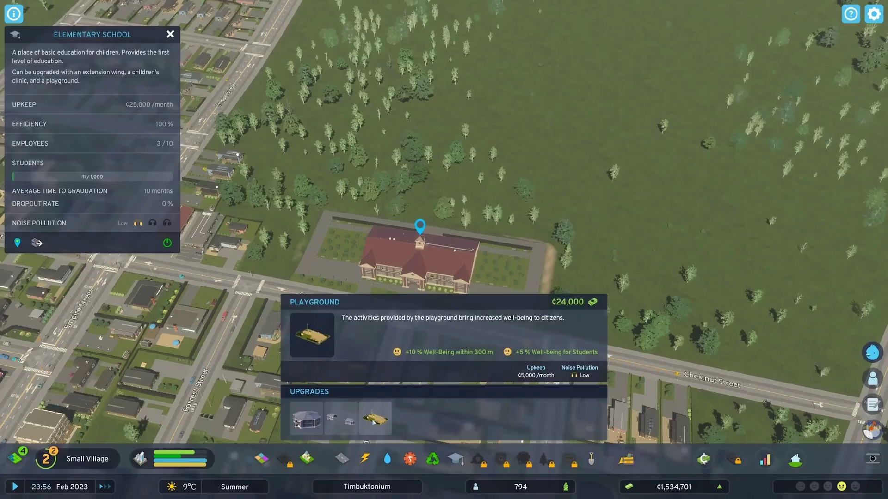
left_click(373, 422)
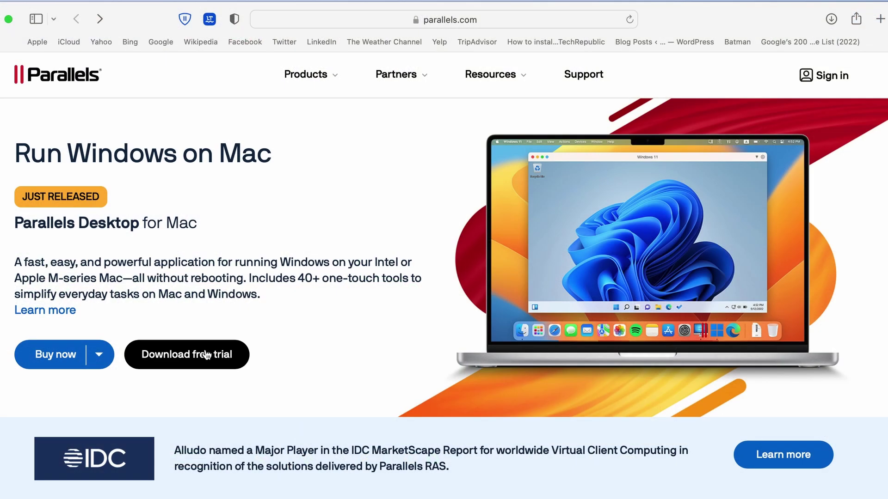
Start downloading the Parallels Desktop free trial installer from parallels.com.
left_click(206, 355)
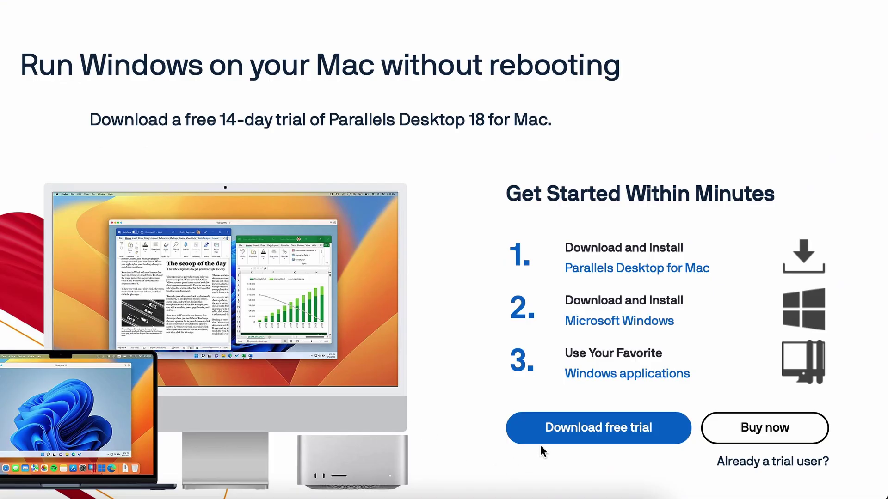
left_click(550, 441)
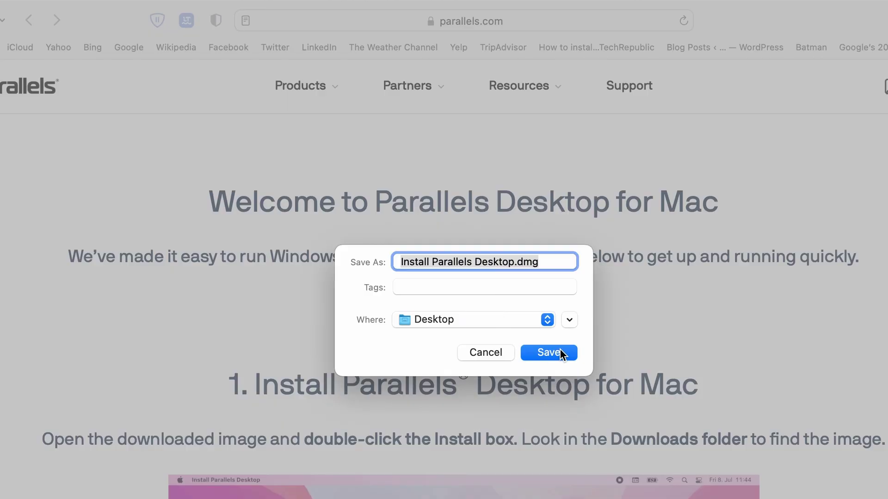
Save Install Parallels Desktop.dmg, run the installer, and start installing Windows 11.
left_click(560, 353)
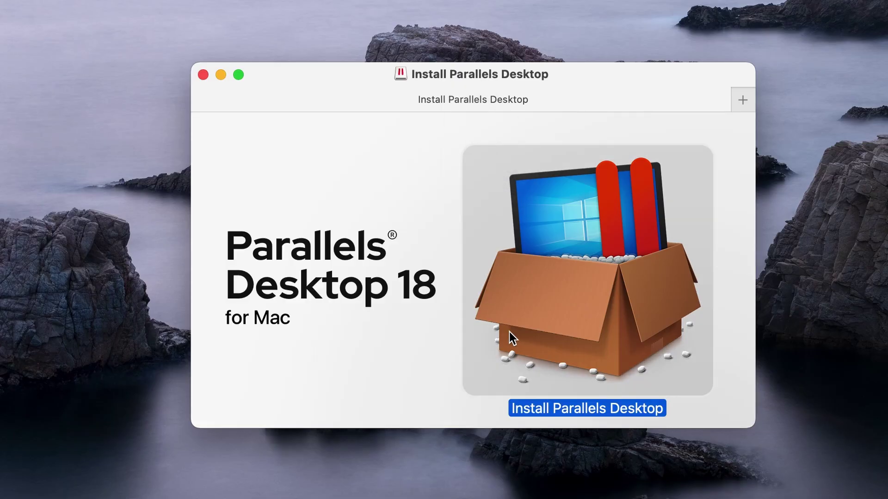
double_click(573, 293)
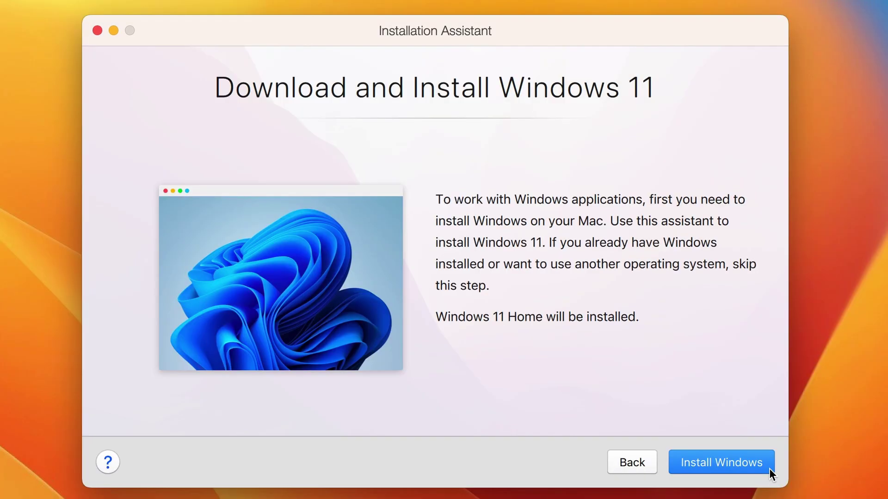
left_click(745, 470)
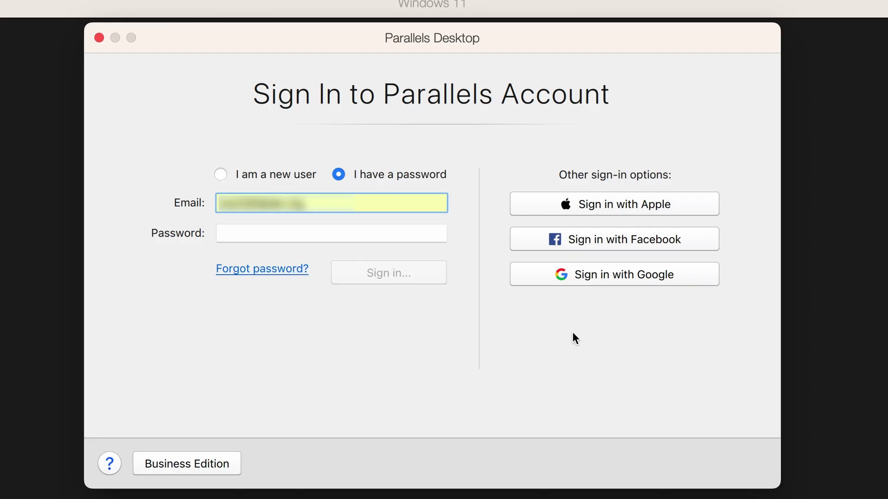
Sign in to the Parallels account using a Google account.
left_click(614, 276)
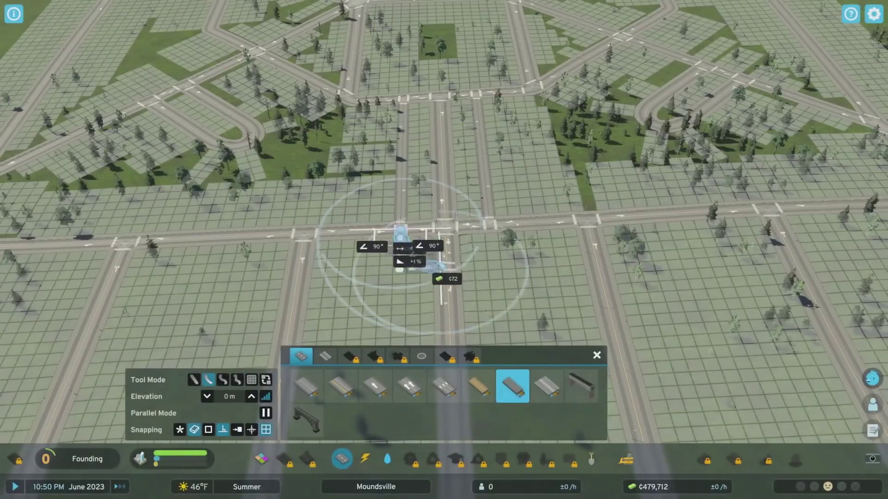
Give the high school a Sports Field upgrade placed behind the school building.
left_click(421, 356)
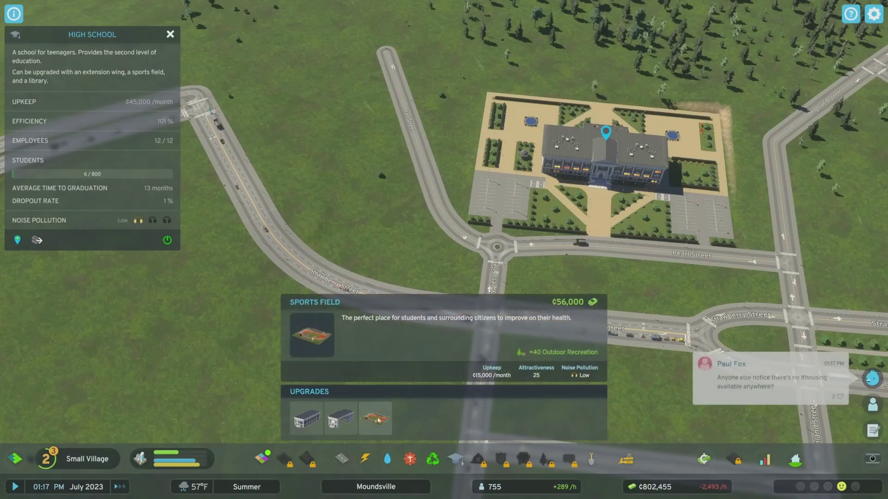
left_click(376, 419)
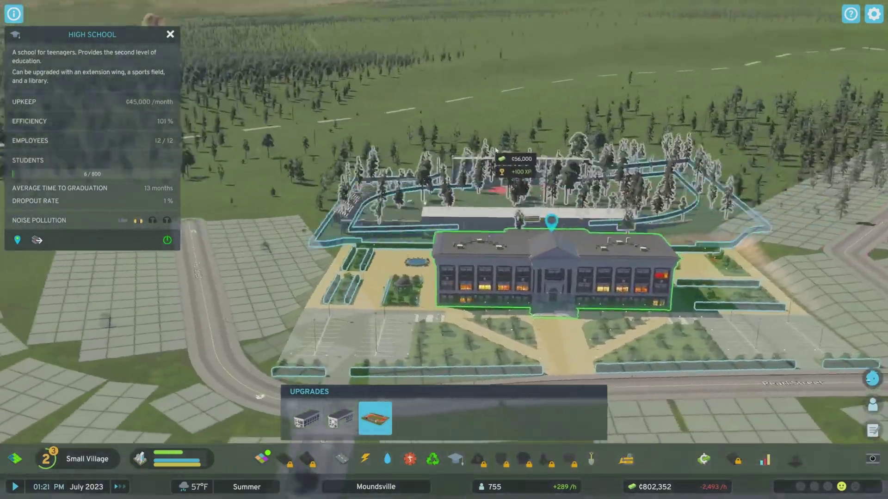
left_click(495, 159)
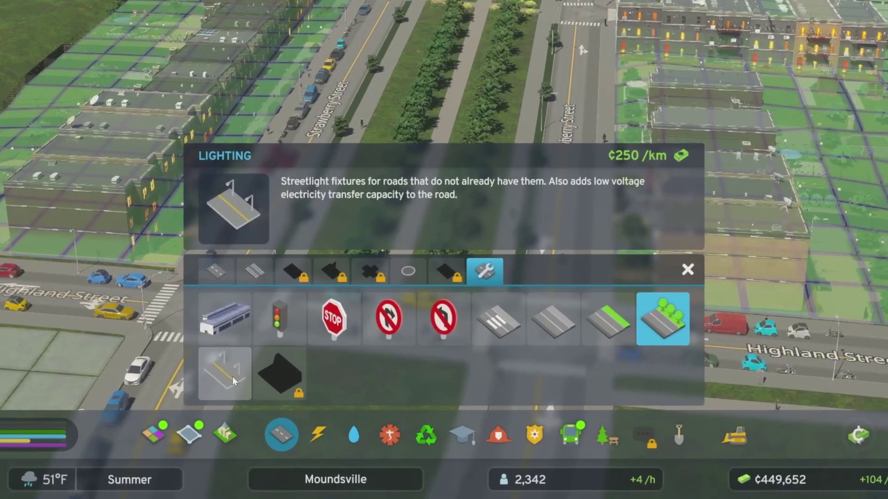
Pick the Lighting road upgrade for streetlights, then download the Windows 10 ISO.
left_click(311, 423)
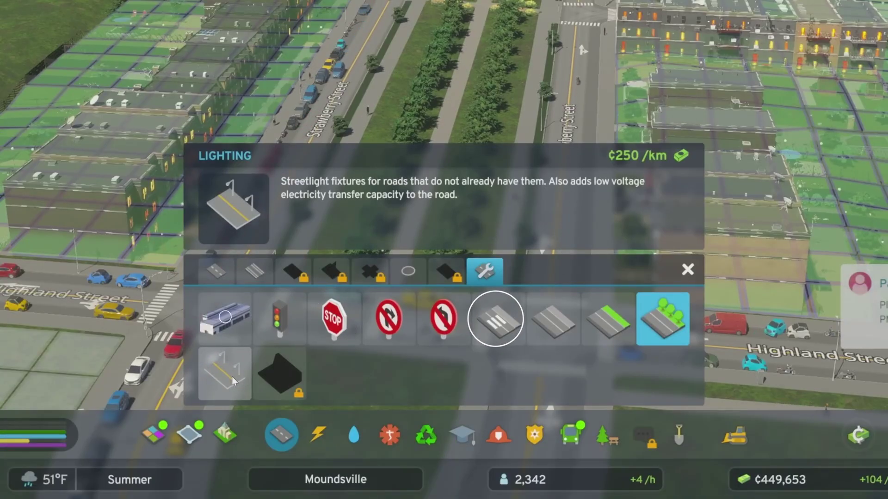
left_click(232, 376)
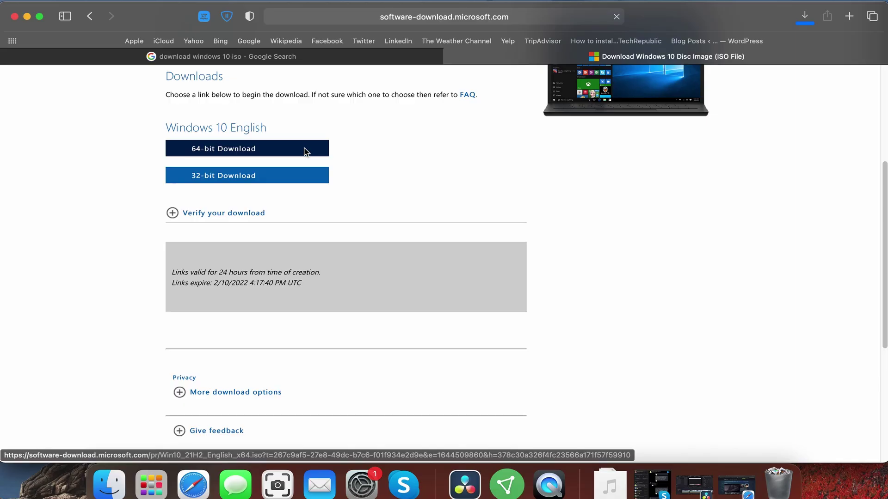
left_click(303, 148)
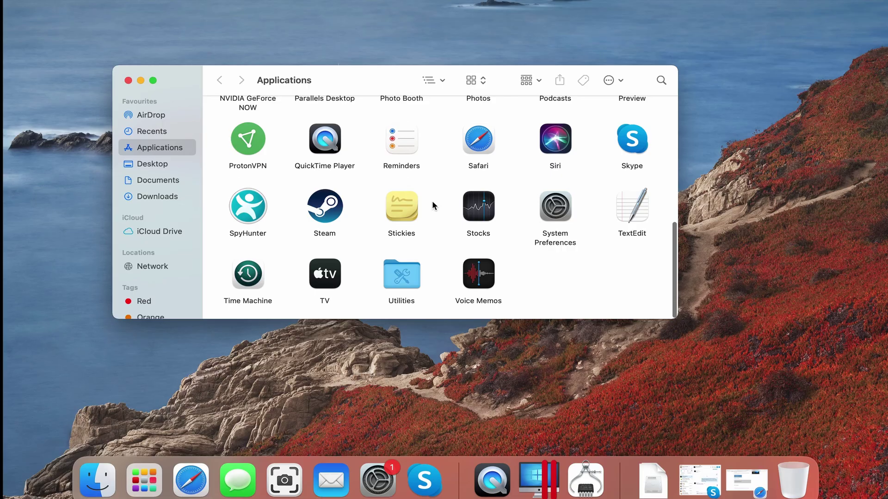
Launch Boot Camp Assistant from Utilities and browse for a Windows ISO file.
double_click(388, 276)
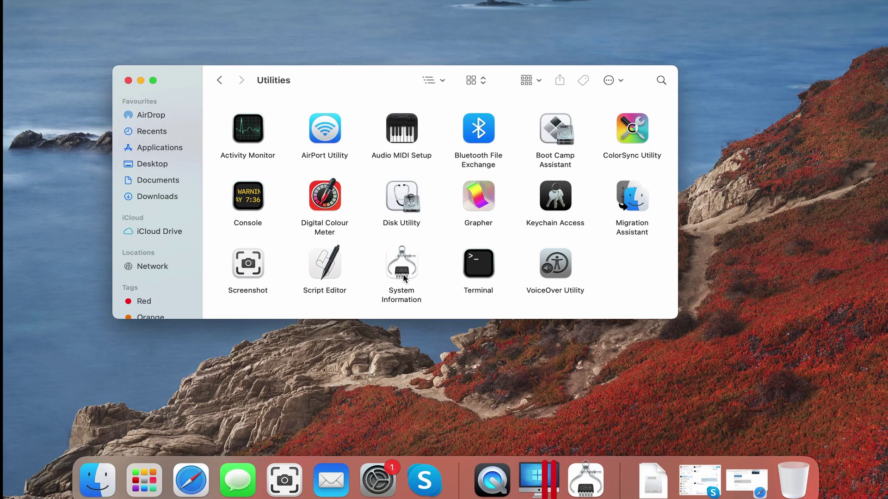
double_click(557, 130)
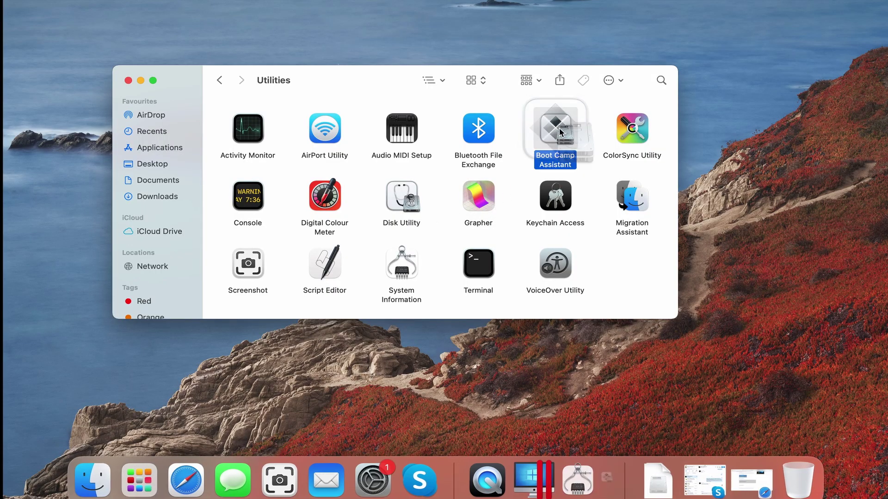
left_click(487, 400)
left_click(312, 168)
left_click(312, 151)
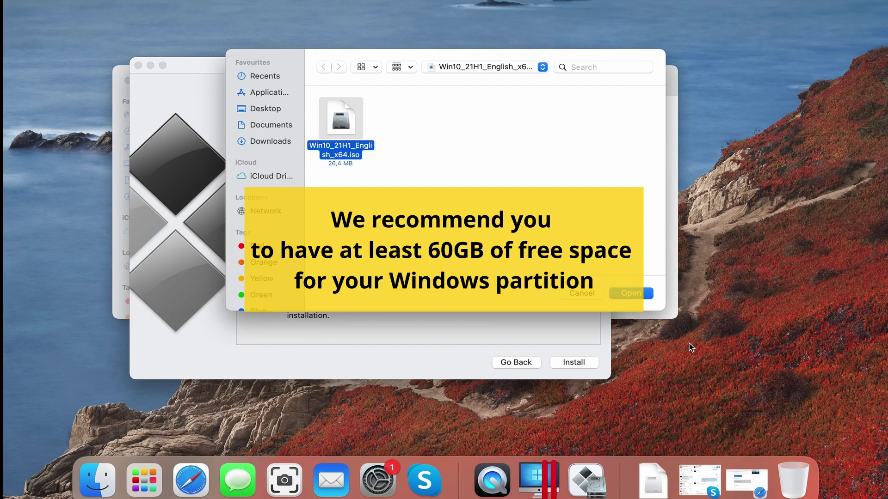
Use Win10_21H1_English_x64.iso, enlarge the Windows partition to 162GB, and start installing.
left_click(631, 294)
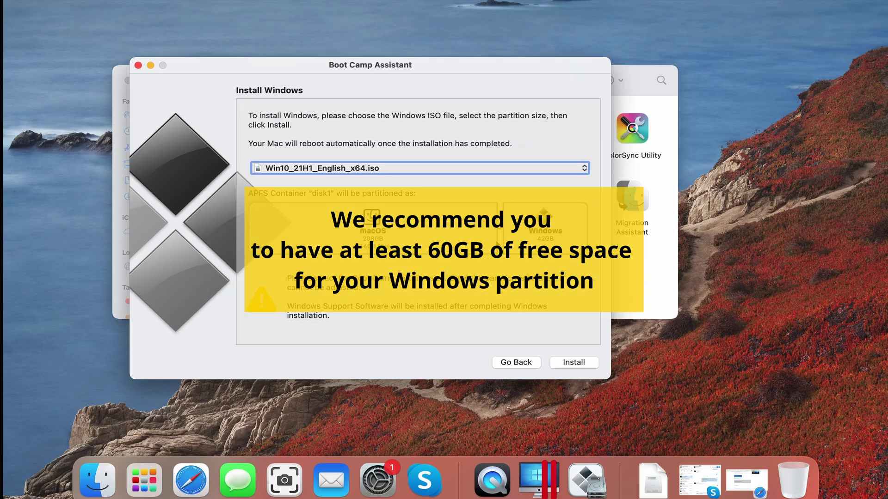
left_click_drag(464, 230, 387, 229)
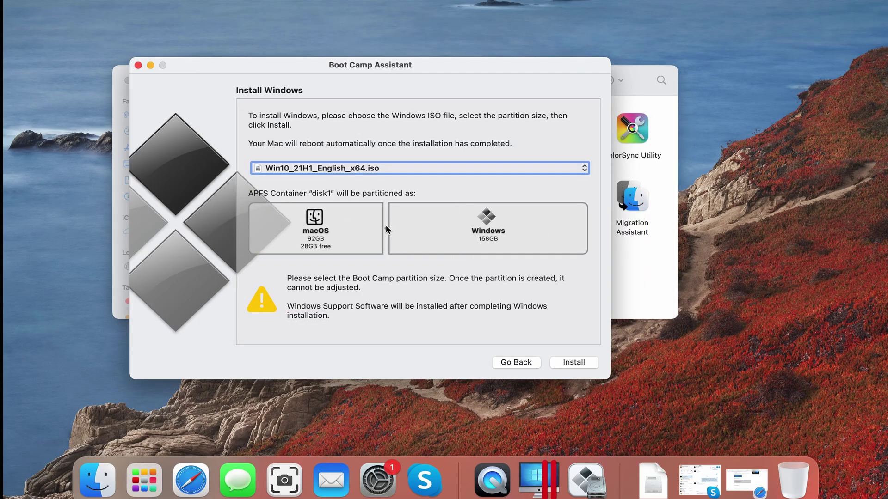
left_click(567, 363)
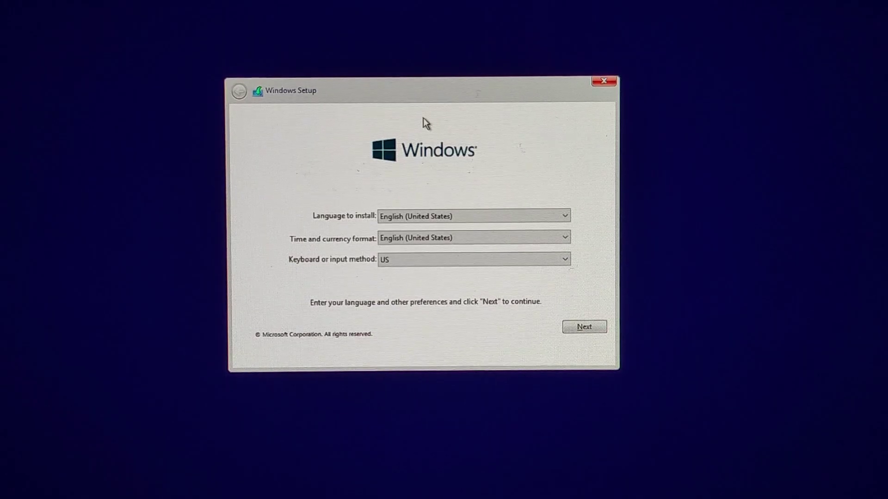
Keep English (United States) as the setup language and continue without a product key.
left_click(464, 218)
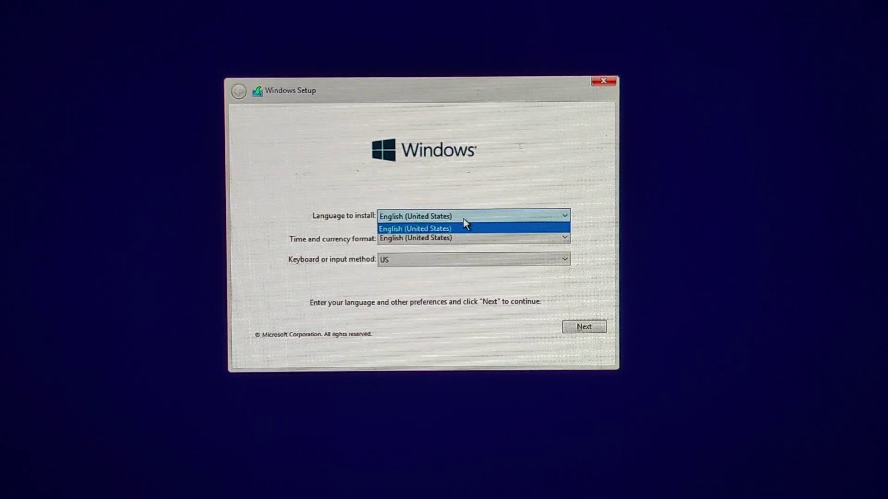
left_click(464, 223)
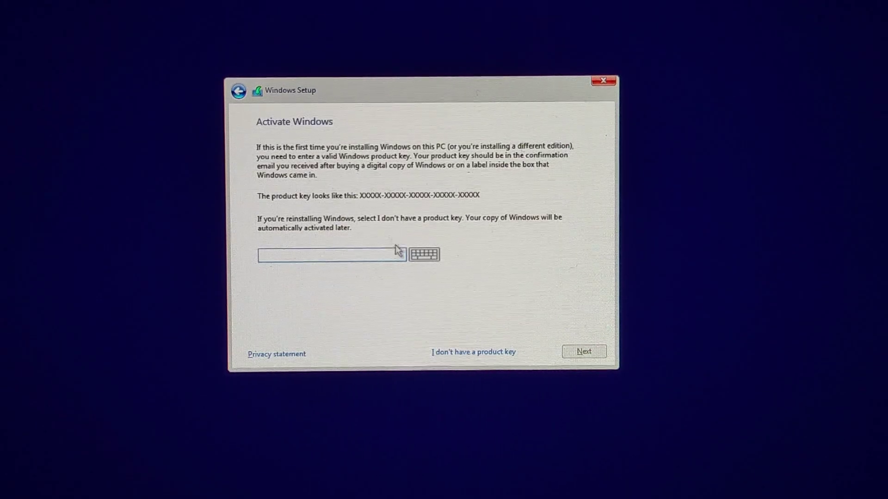
left_click(484, 352)
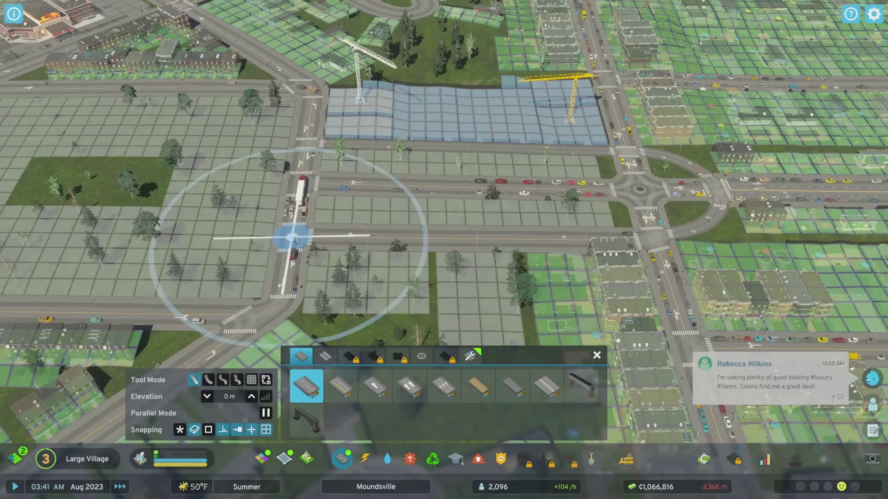
Draw a road east from the intersection and unlock Parking Areas in the Roads tree.
left_click(292, 236)
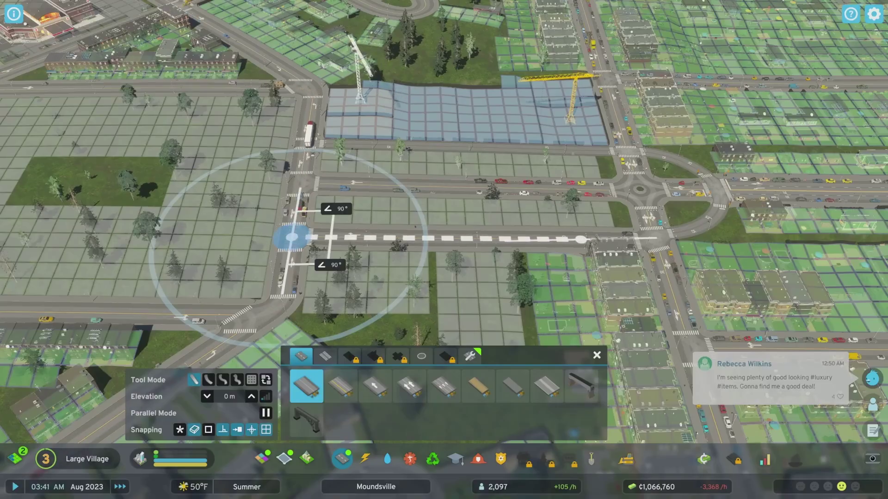
left_click(656, 239)
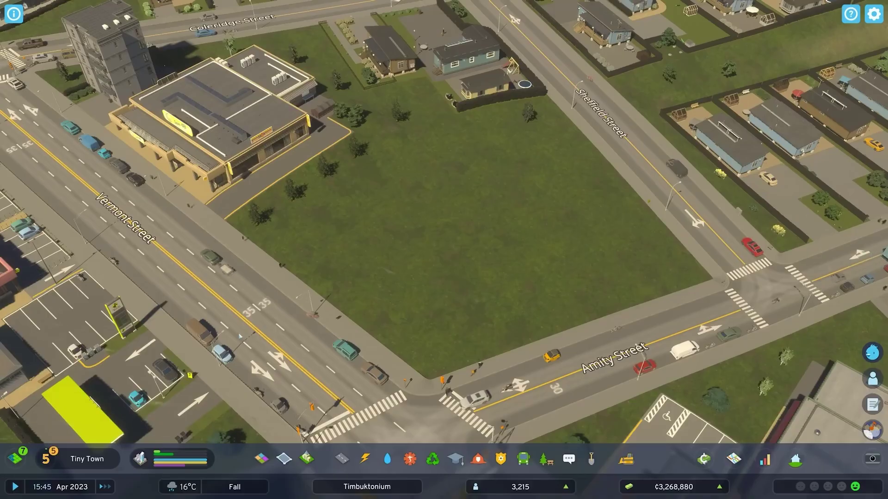
key("p")
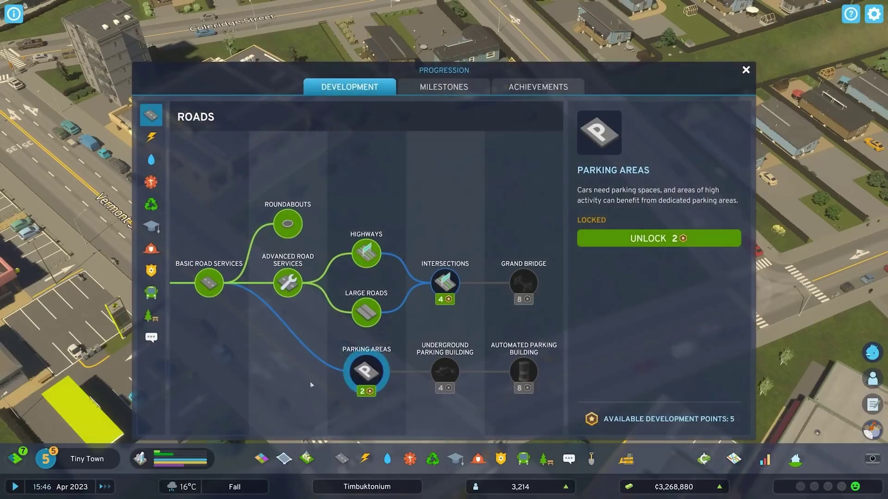
left_click(651, 241)
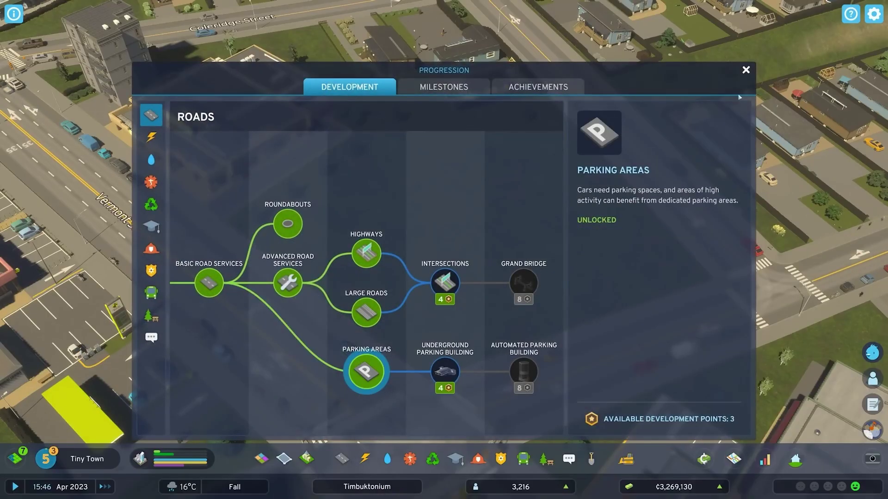